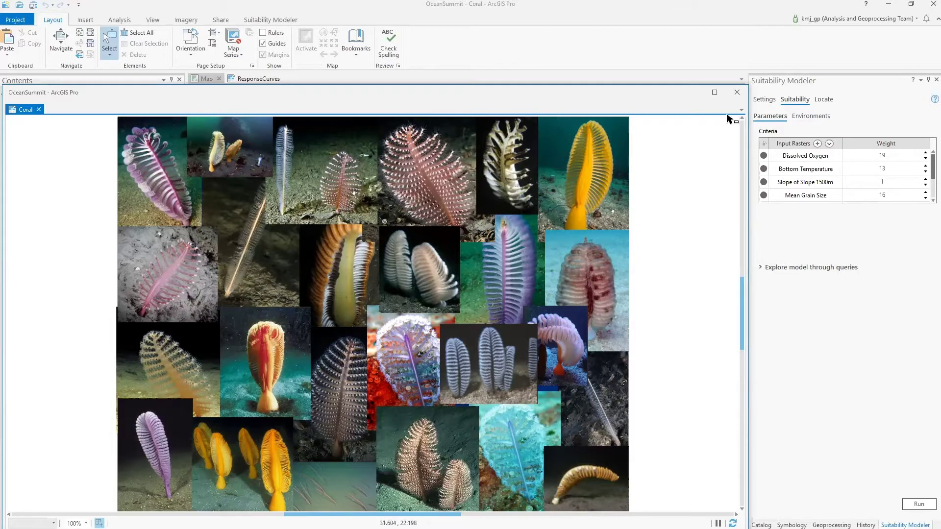
Close the floating coral photo layout, then review the Locate parameters and the full list of suitability criteria and weights
click(737, 93)
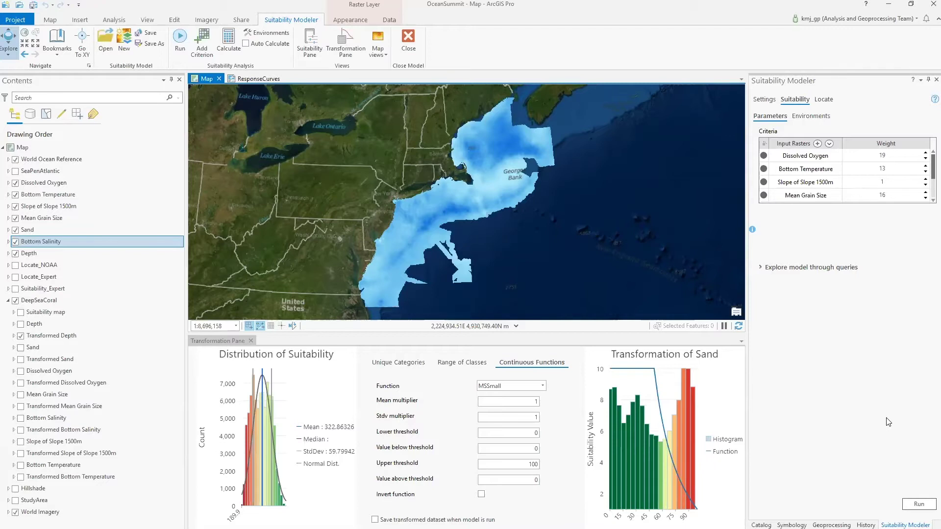
click(826, 99)
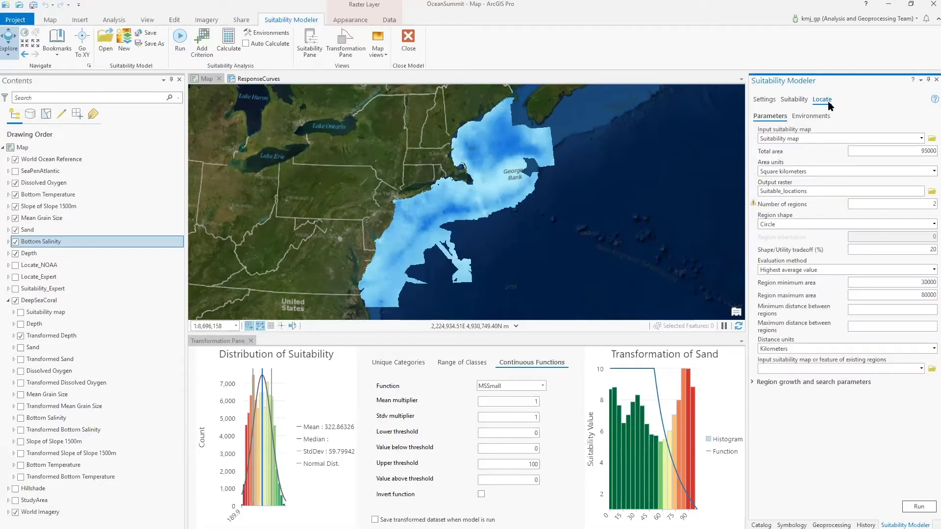
click(795, 100)
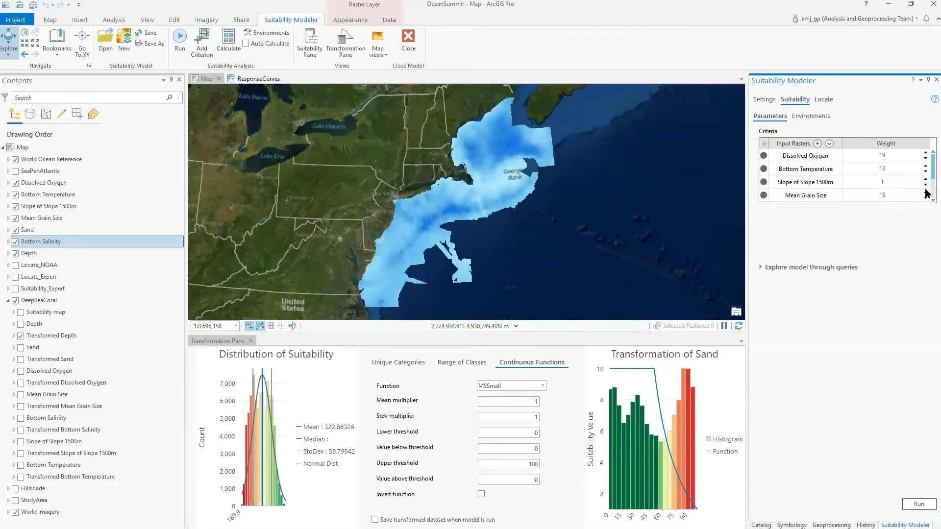
scroll(927, 194, down, 1)
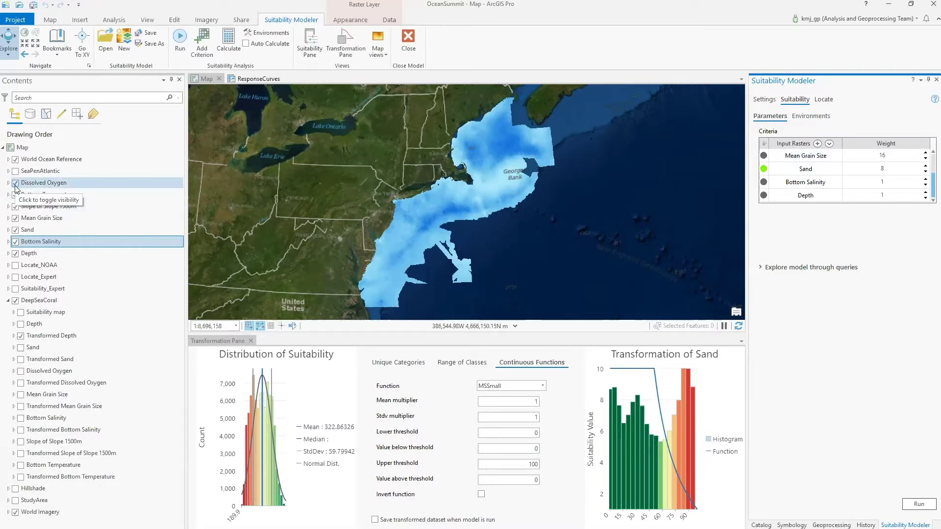
Hide the source layers Dissolved Oxygen, Bottom Temperature, Slope of Slope 1500m, Mean Grain Size, Sand, Bottom Salinity and Depth
click(15, 183)
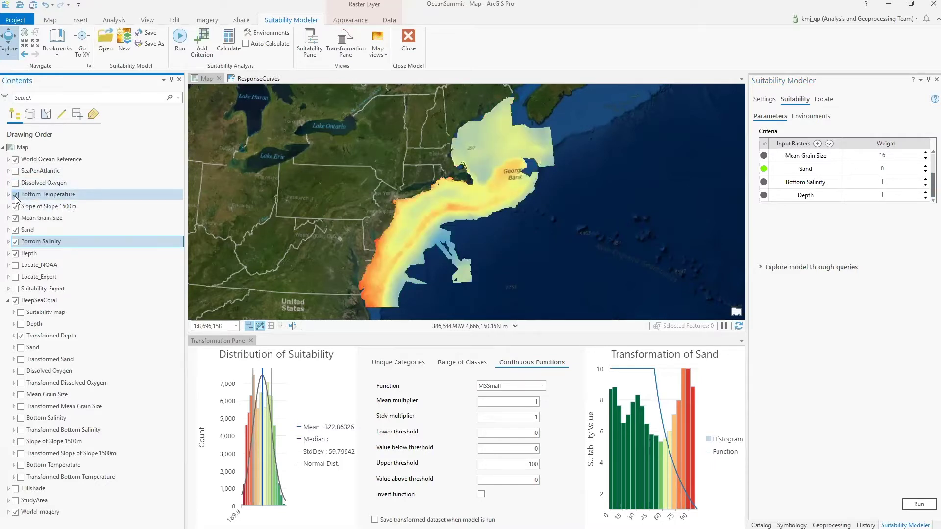
click(16, 195)
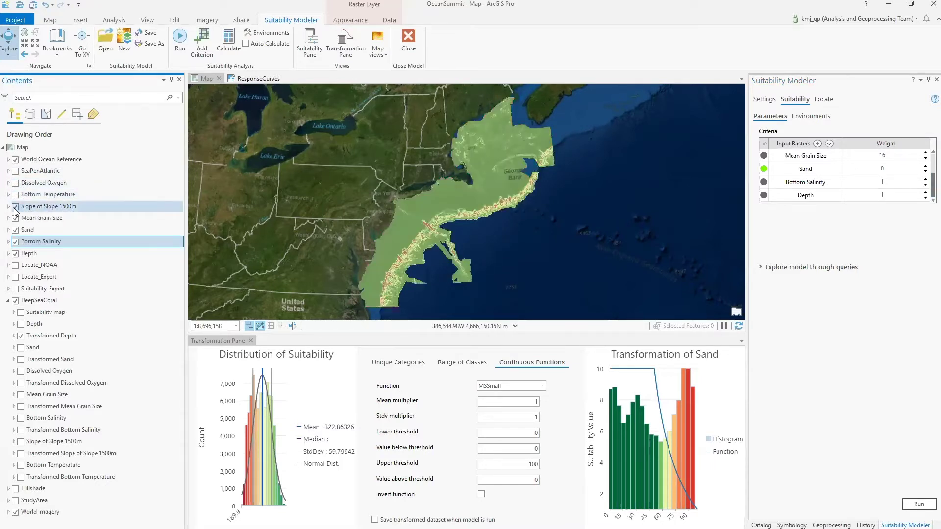
click(15, 207)
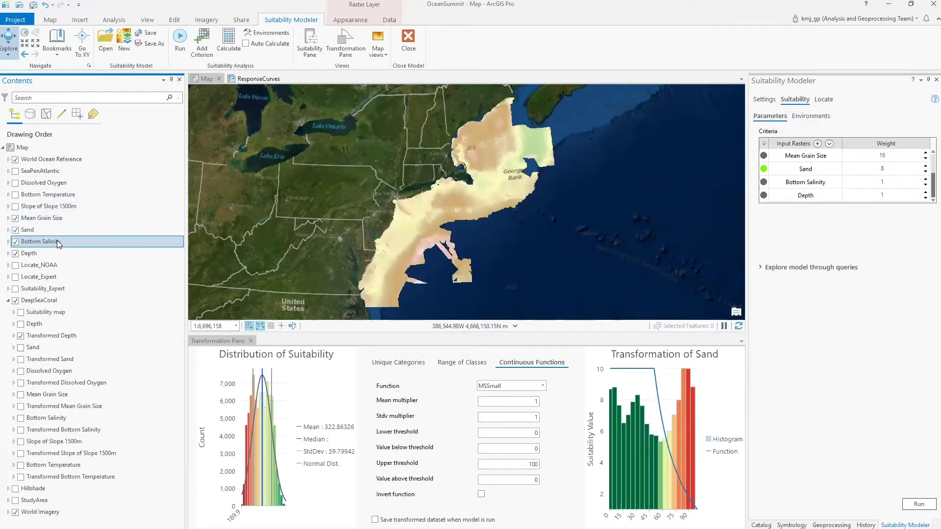
click(16, 219)
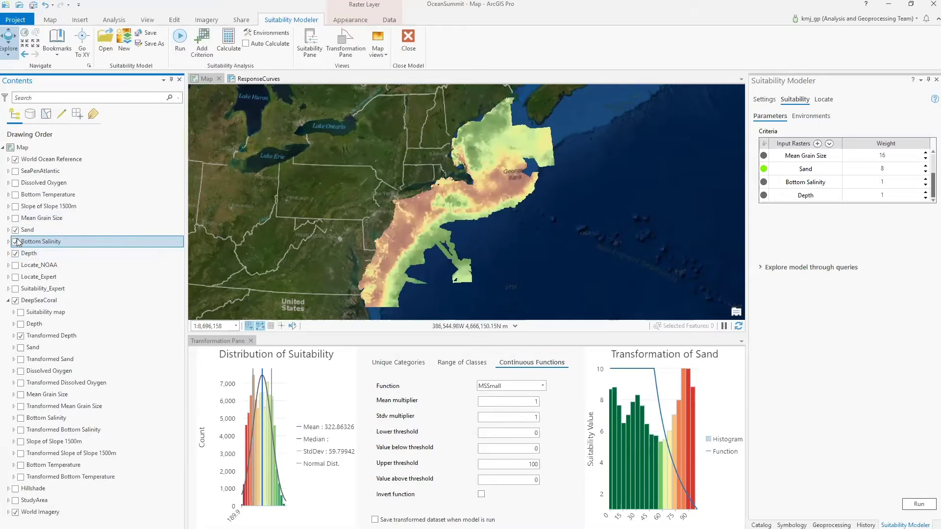
click(15, 230)
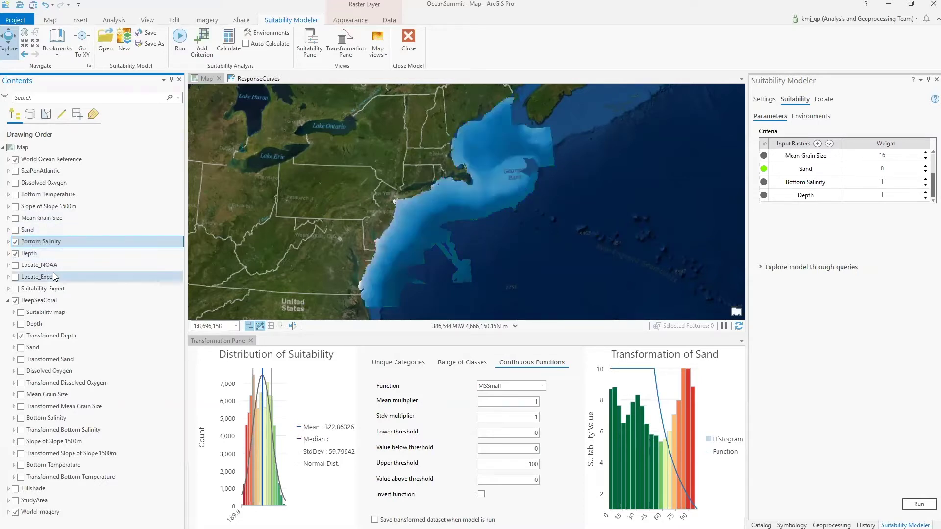
click(15, 242)
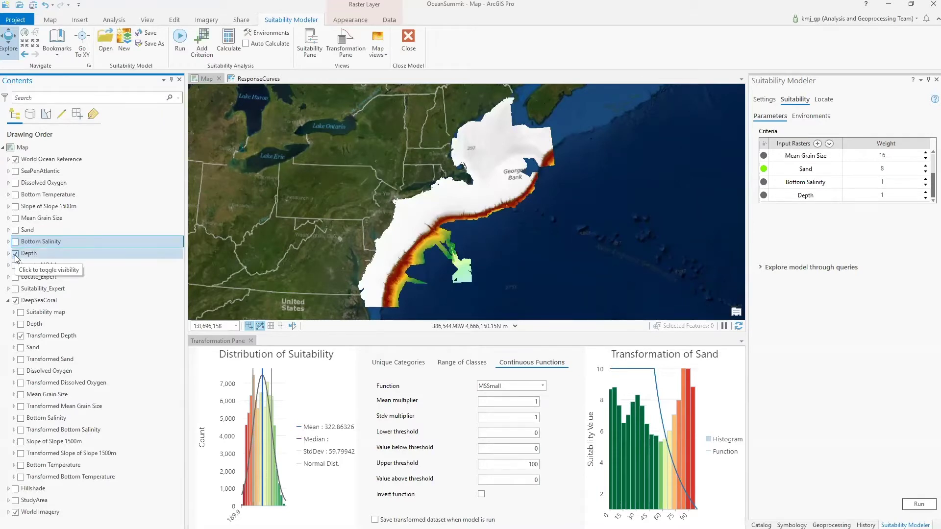
click(15, 254)
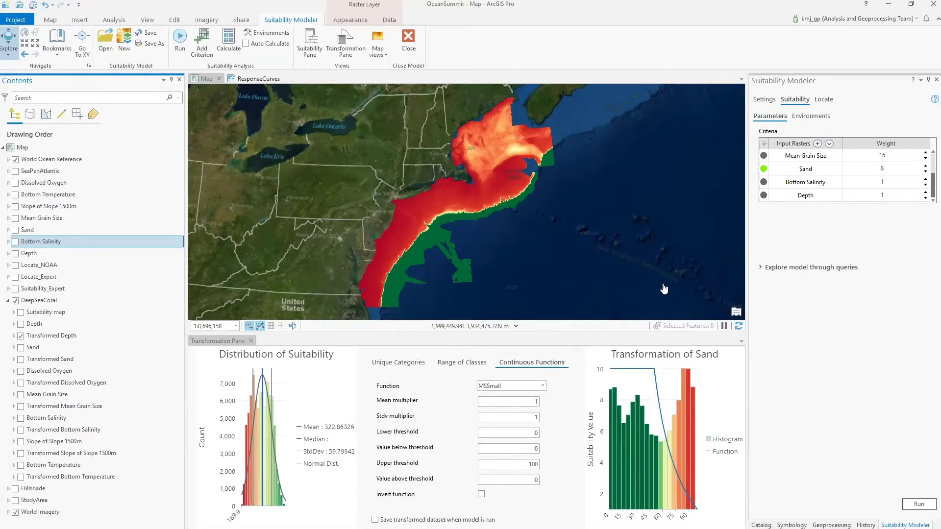
Transform the Depth criterion with an inverted Exponential function, base factor 0.000153031349238535, and recalculate the model
click(764, 196)
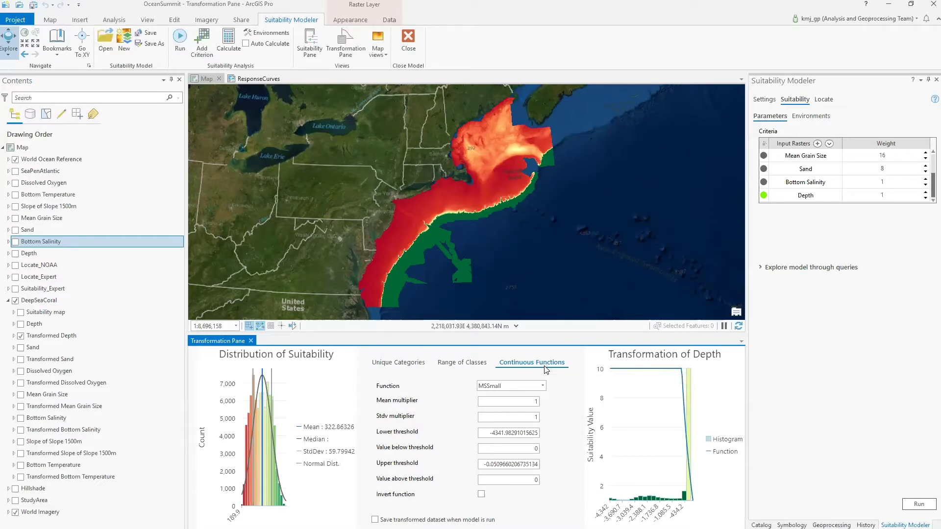
click(543, 387)
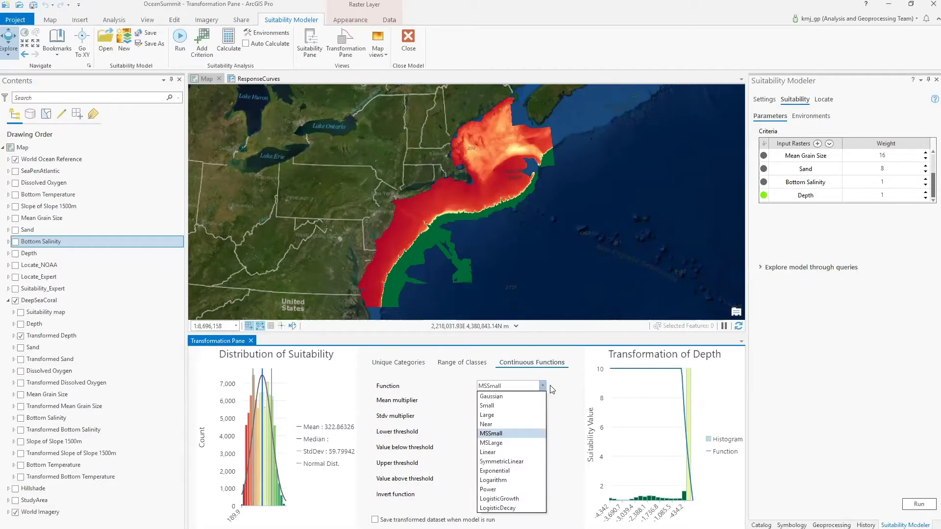
click(555, 390)
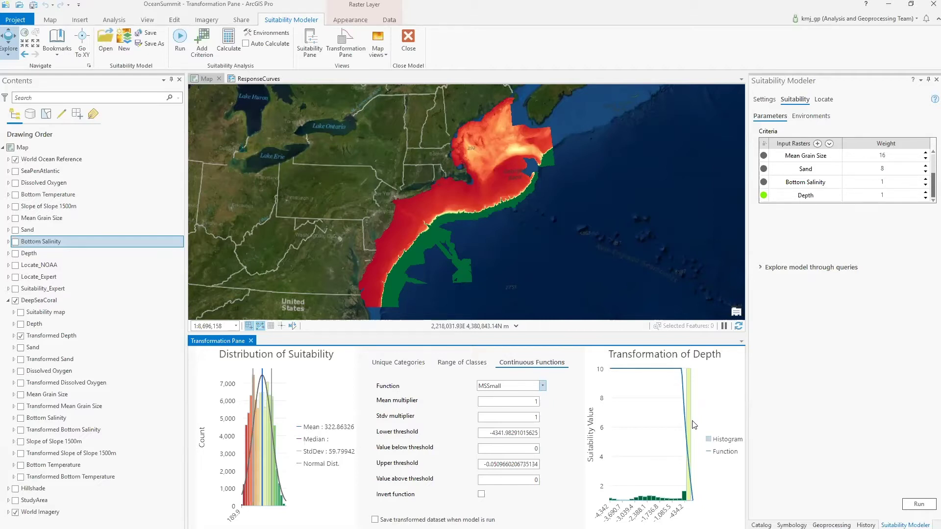
mouse_move(685, 429)
click(543, 387)
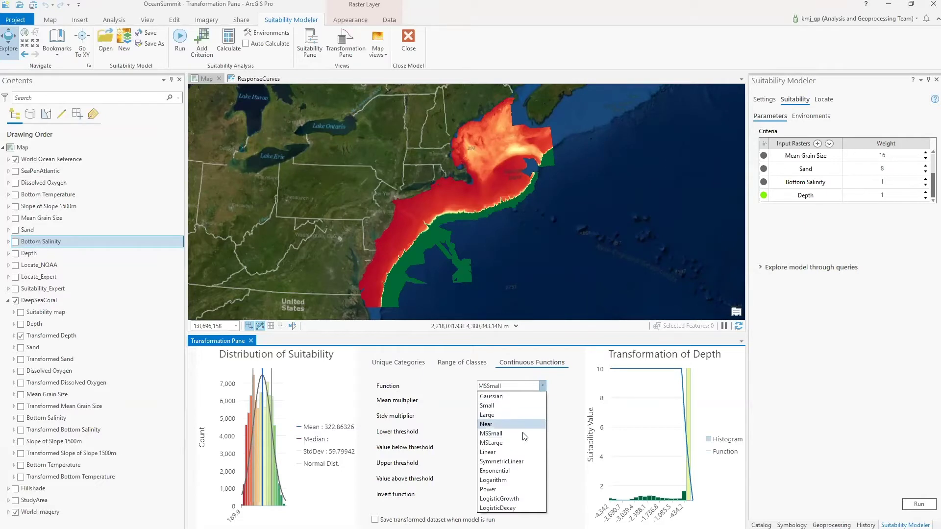
click(510, 471)
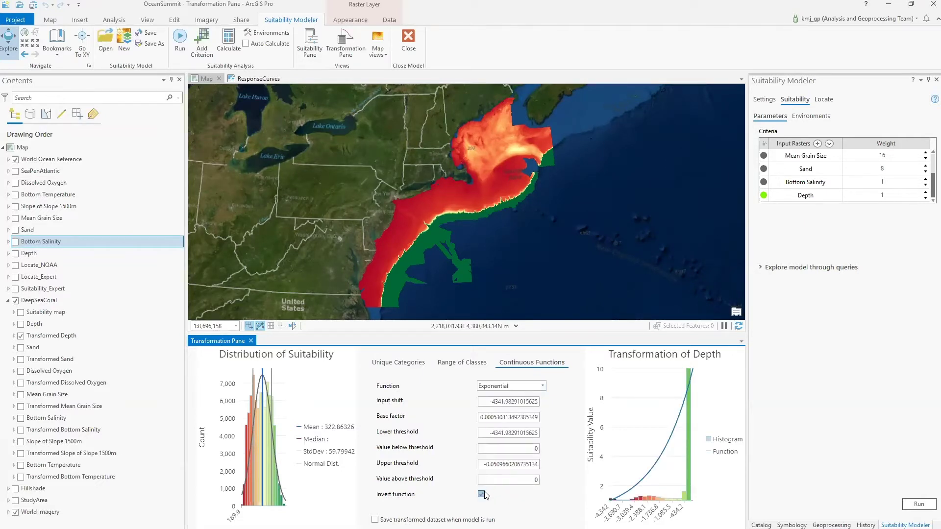
click(482, 495)
click(494, 418)
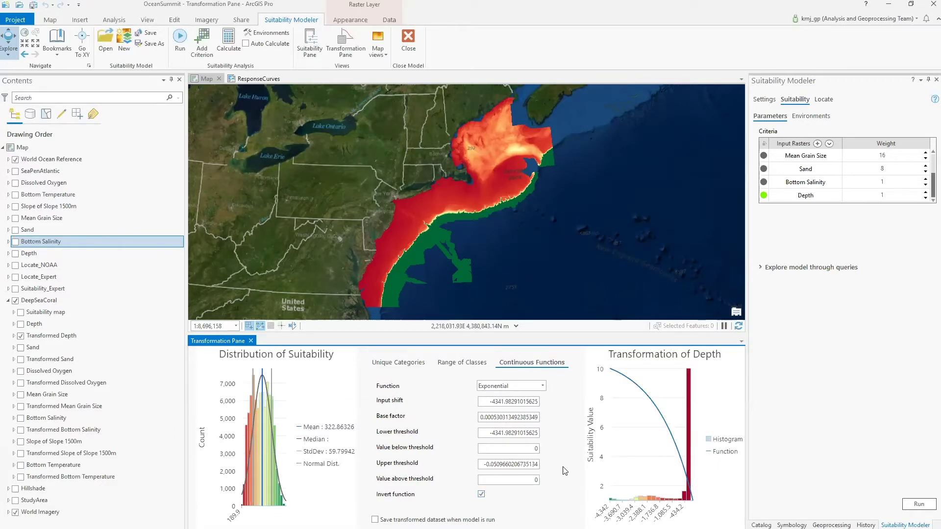
text(1)
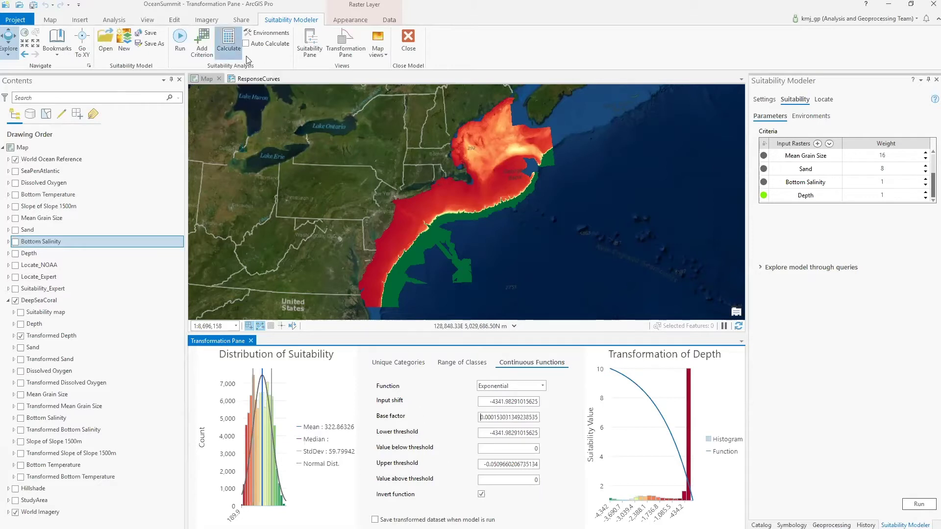
click(229, 44)
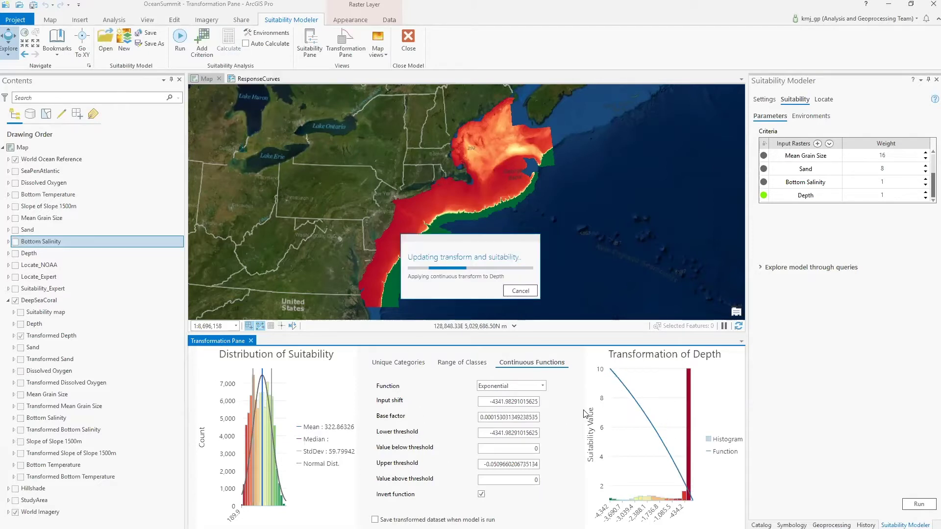
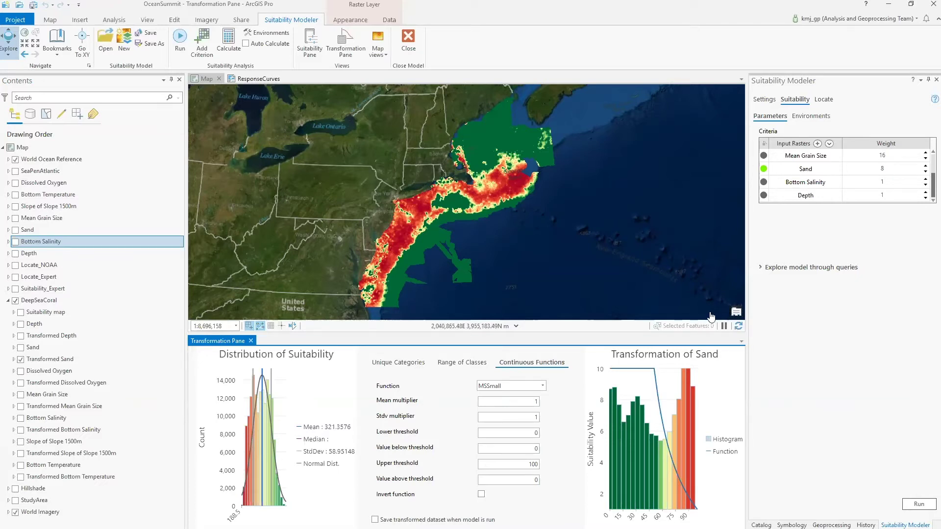
Transform the Sand criterion with the Small function, mid point 40 and point spread 4, and recalculate the model
click(543, 386)
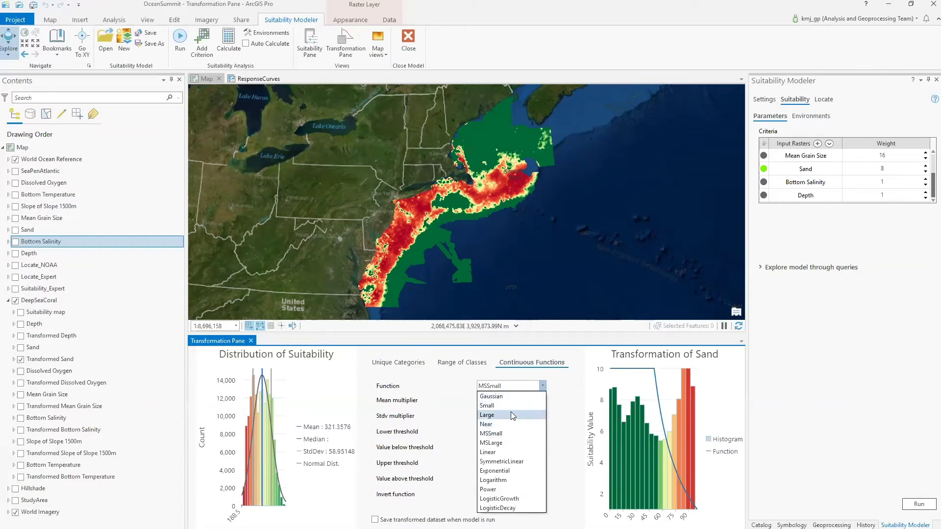
click(510, 406)
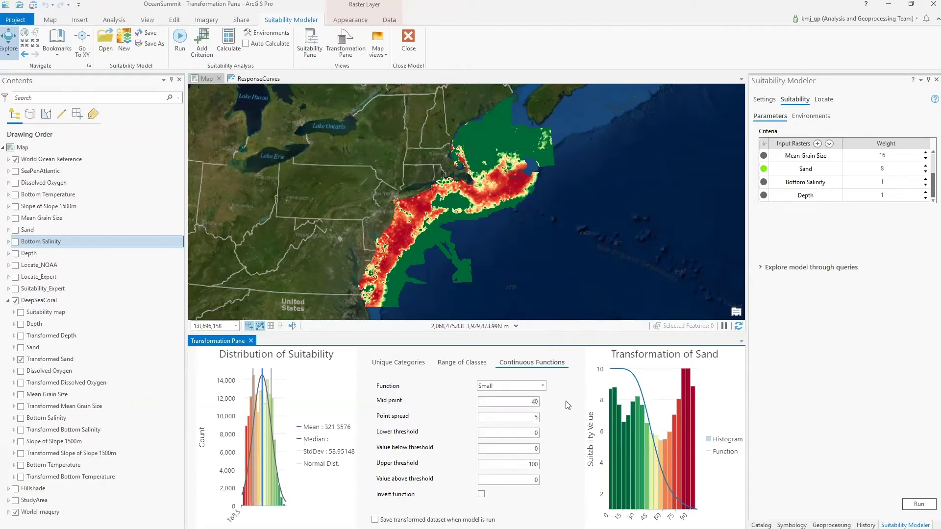
click(537, 417)
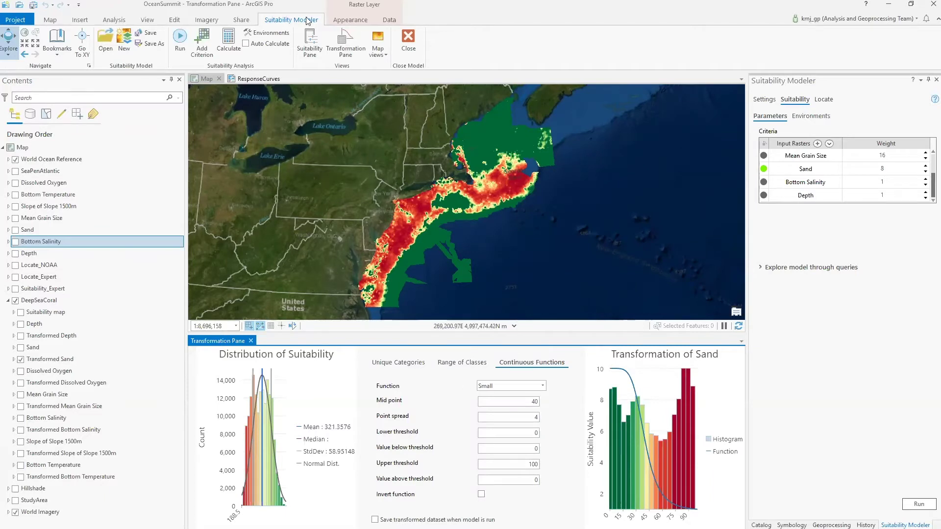
click(227, 41)
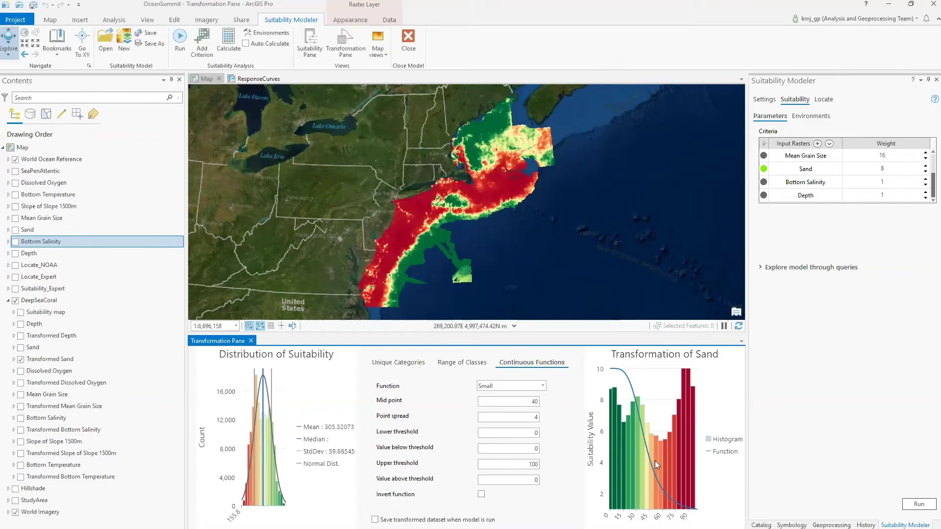
mouse_move(695, 445)
Show Transformed Bottom Temperature instead of Transformed Sand on the map and display the Bottom Temperature criterion's transformation
click(20, 477)
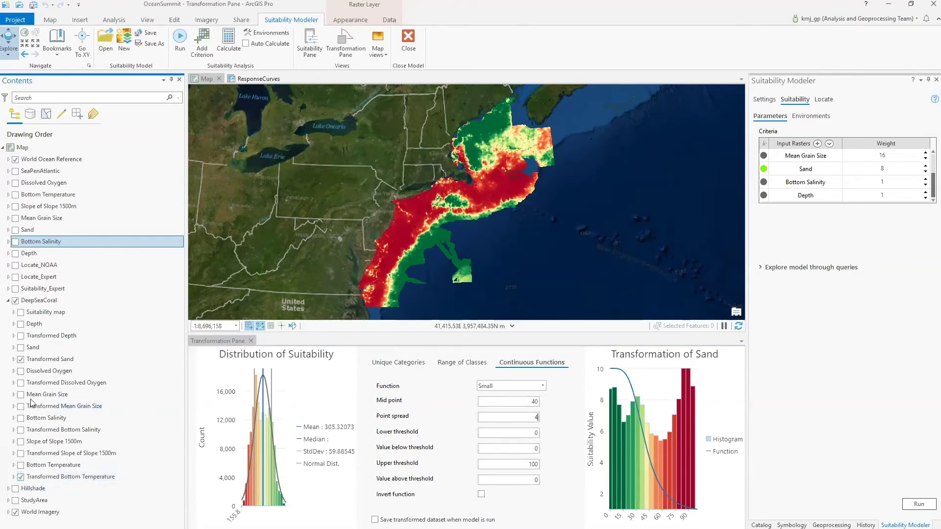
click(21, 360)
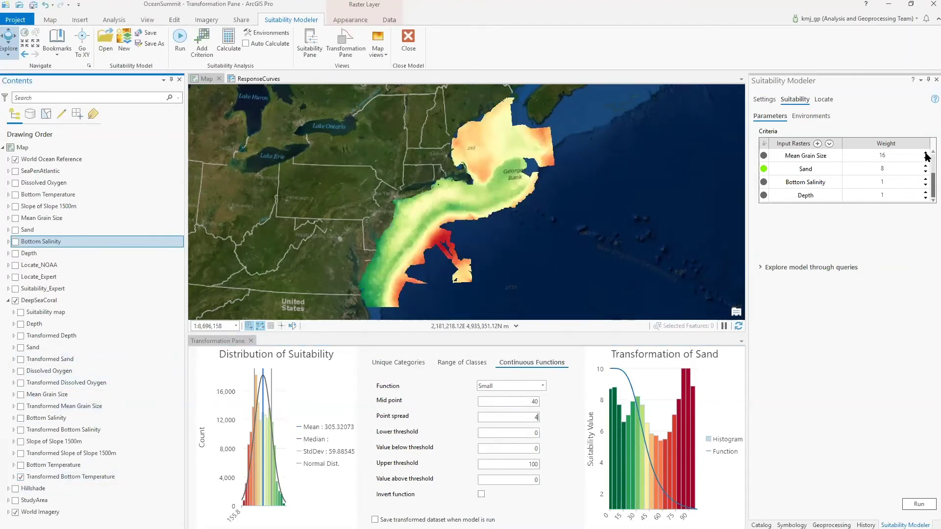
scroll(926, 165, up, 3)
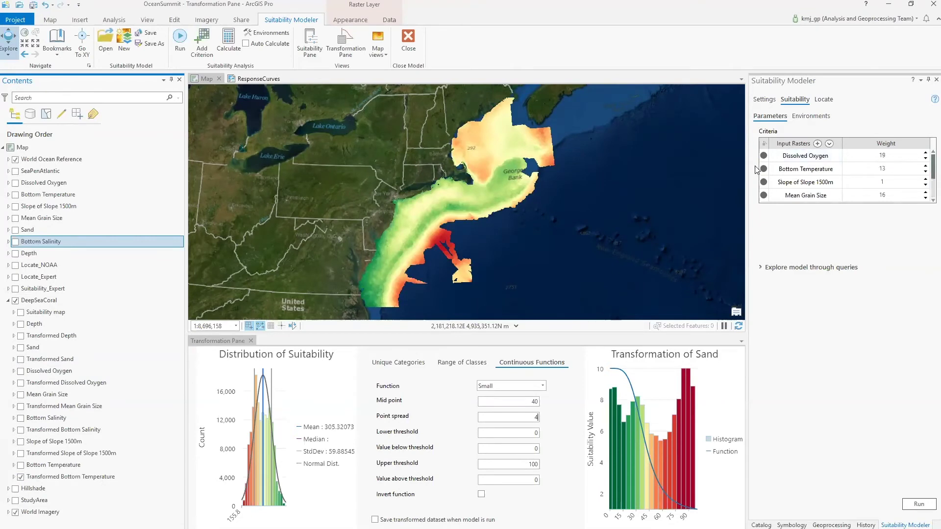
click(763, 169)
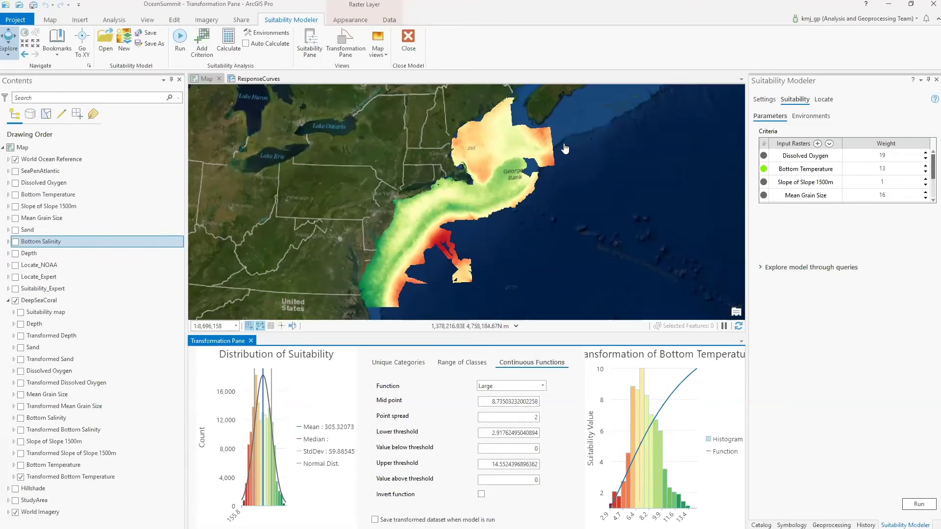
Show Transformed Slope of Slope 1500m instead of Transformed Bottom Temperature and display the Slope of Slope 1500m criterion's transformation
click(21, 453)
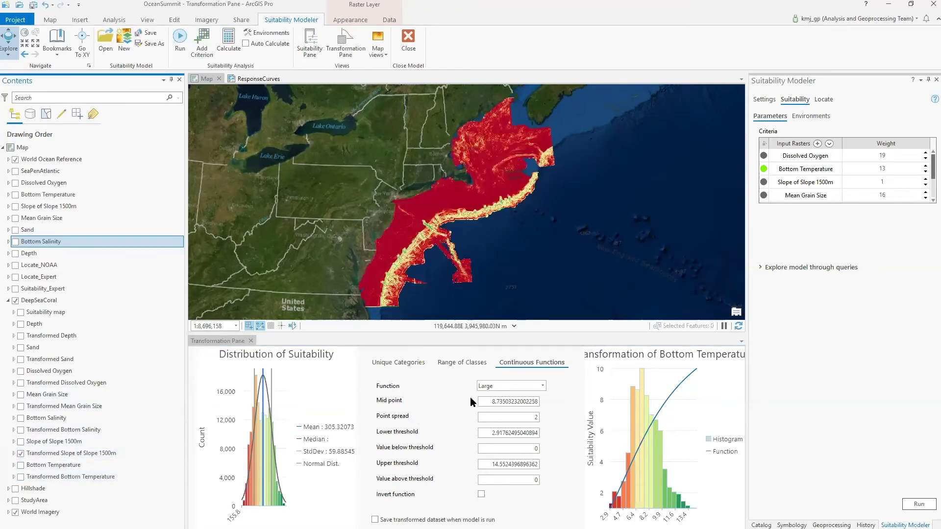
click(765, 185)
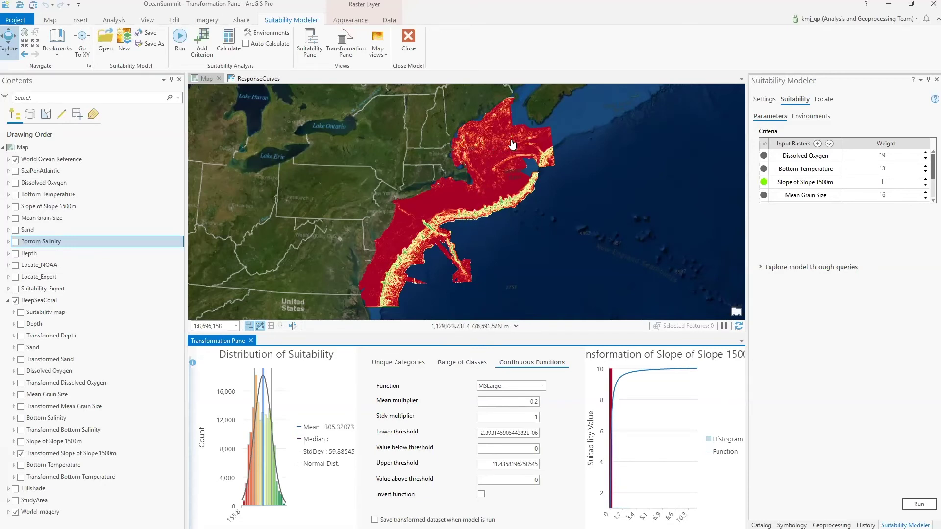
drag(513, 147, 512, 146)
drag(506, 155, 505, 156)
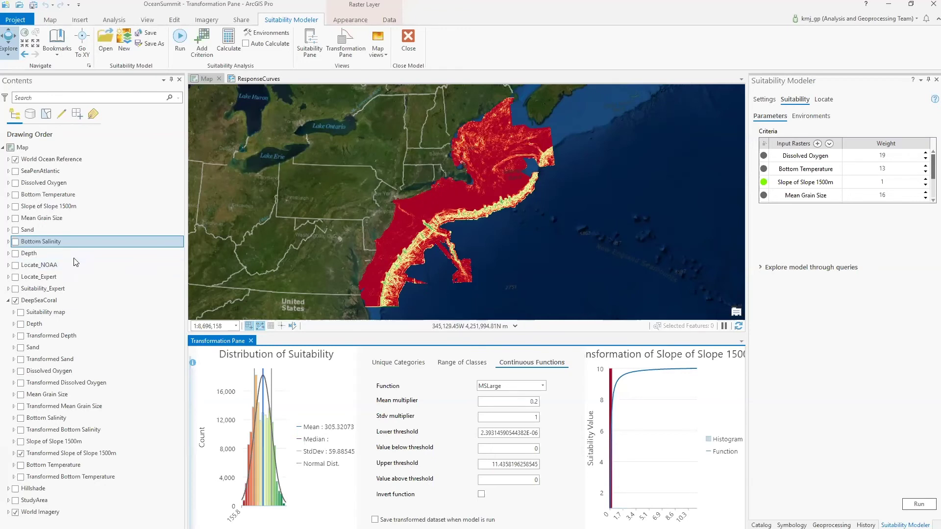
Show the Suitability map layer, set the Depth criterion's weight to 31, and recalculate the model
click(21, 313)
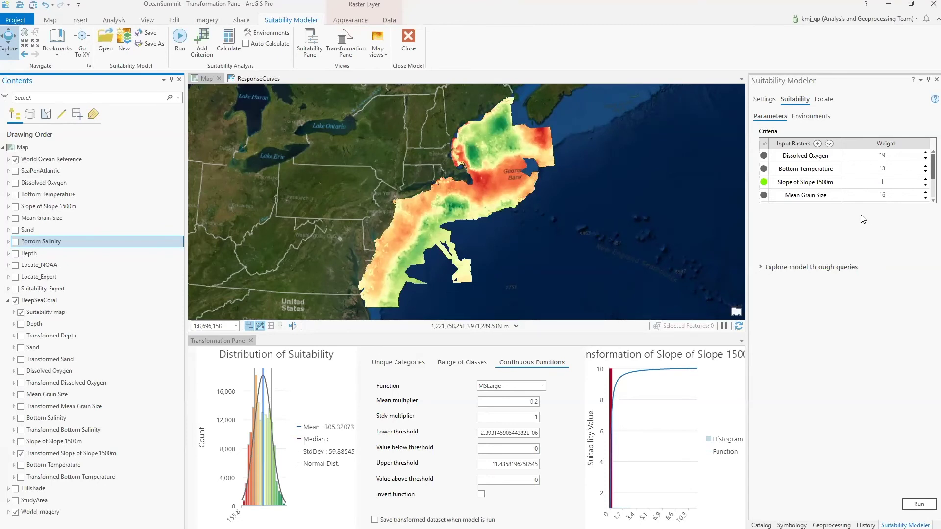
scroll(927, 190, down, 1)
click(905, 196)
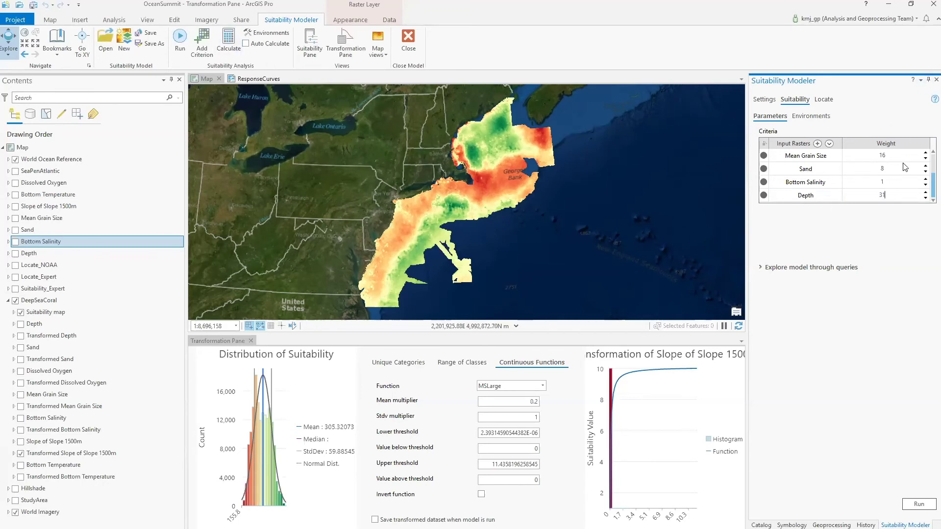
click(226, 38)
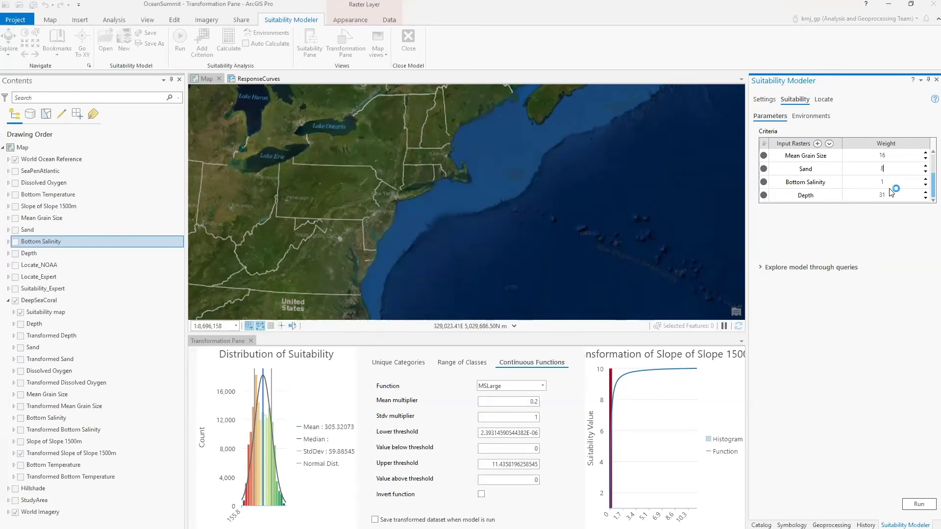
click(926, 165)
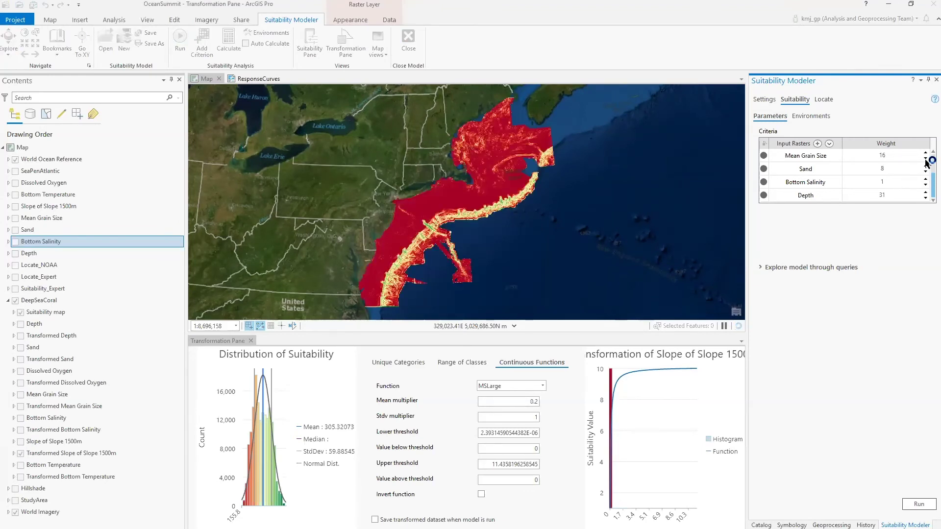
Hide Transformed Slope of Slope 1500m and compare the SeaPenAtlantic points with the suitability map before hiding the points again
scroll(926, 162, up, 3)
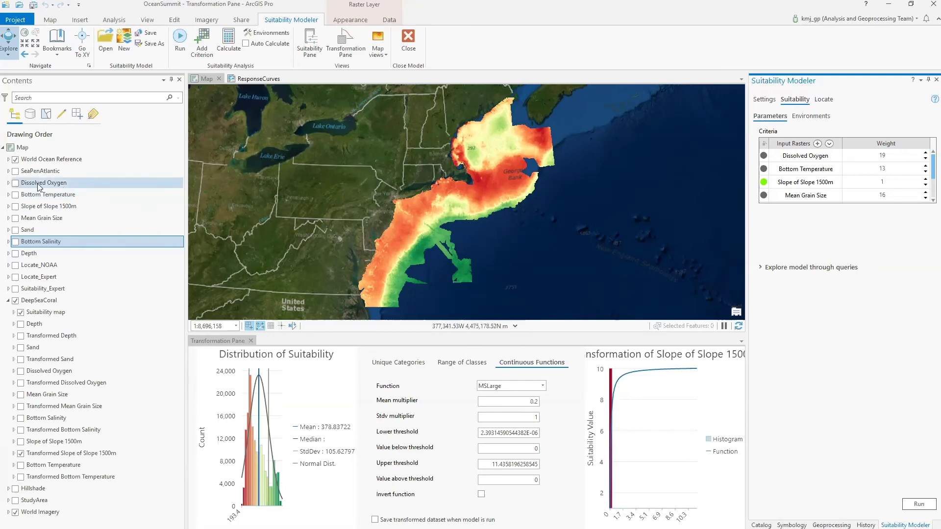
click(16, 172)
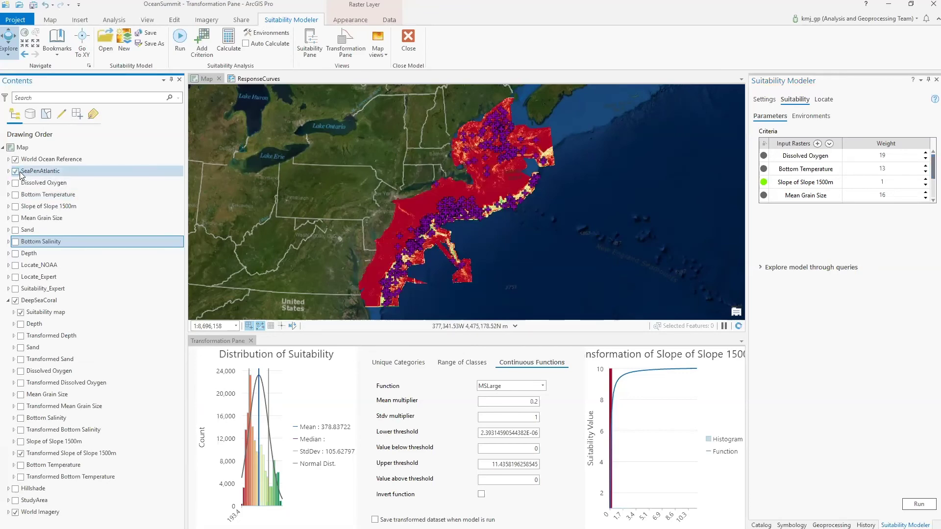
click(20, 454)
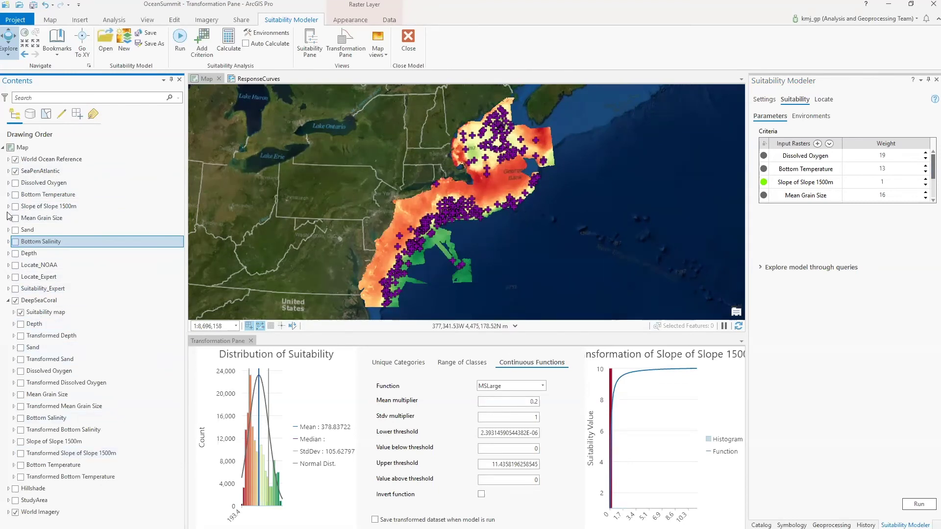
click(16, 172)
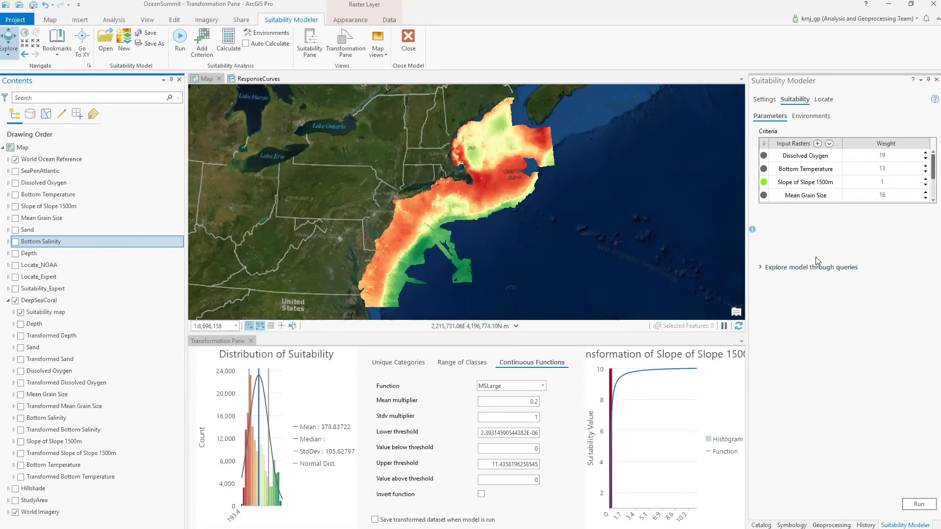
Display the Locate parameters and show the Locate_NOAA regions over the suitability map
click(823, 101)
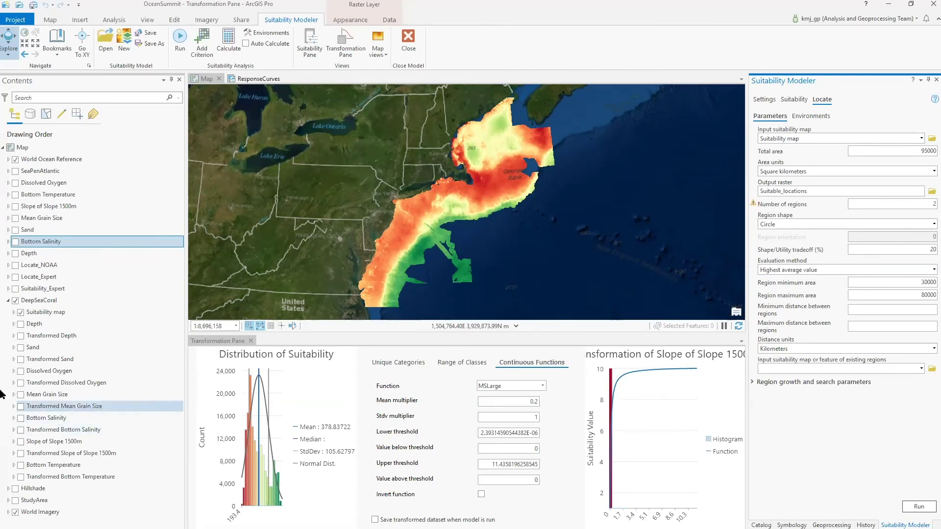
click(16, 265)
click(20, 312)
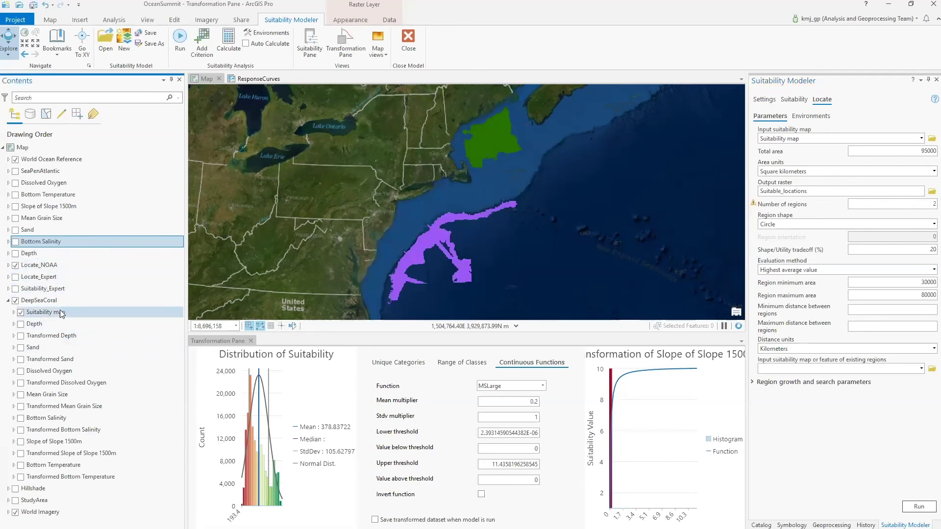
click(16, 265)
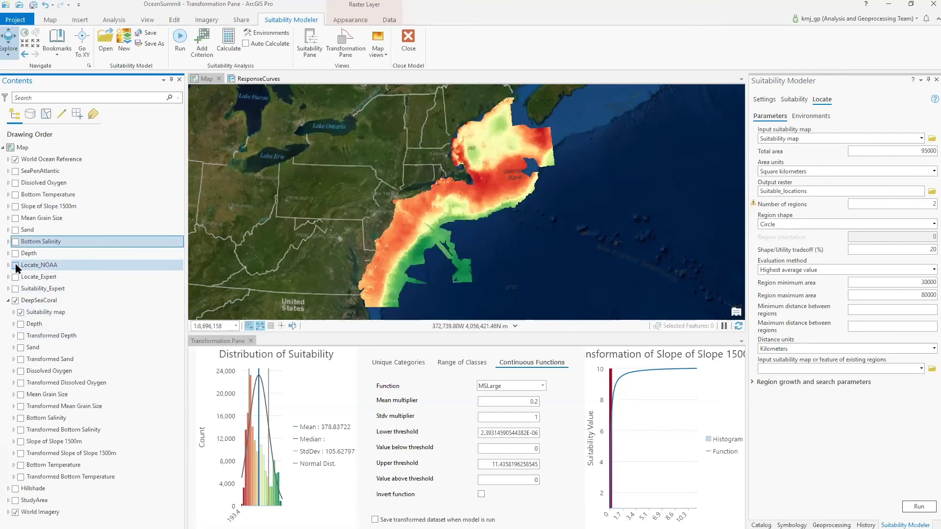
click(16, 266)
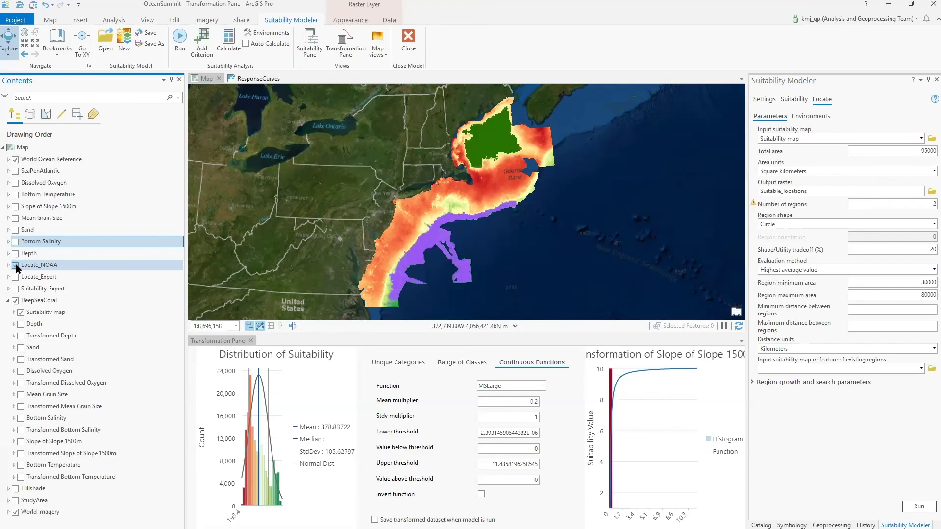
Overlay the SeaPenAtlantic points on the Locate_NOAA regions, toggling the points off and on to compare them
click(15, 171)
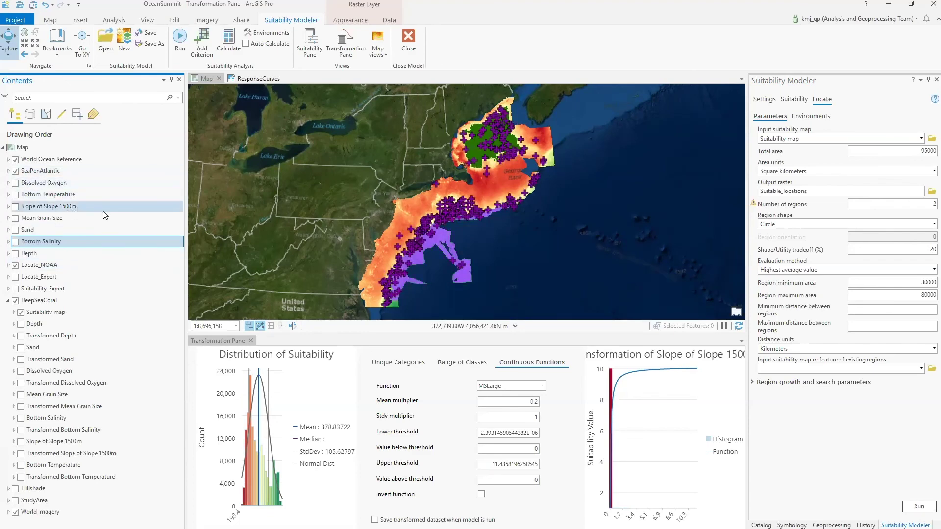
click(15, 171)
click(16, 171)
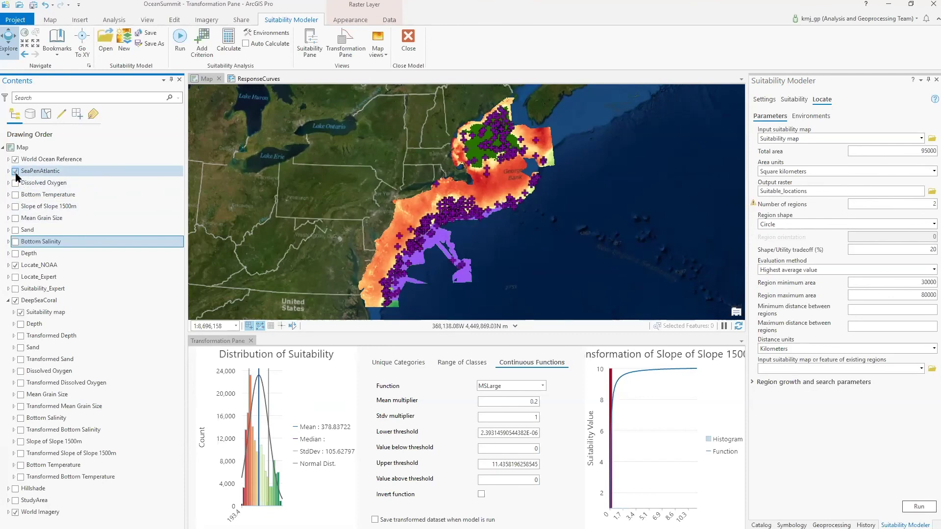